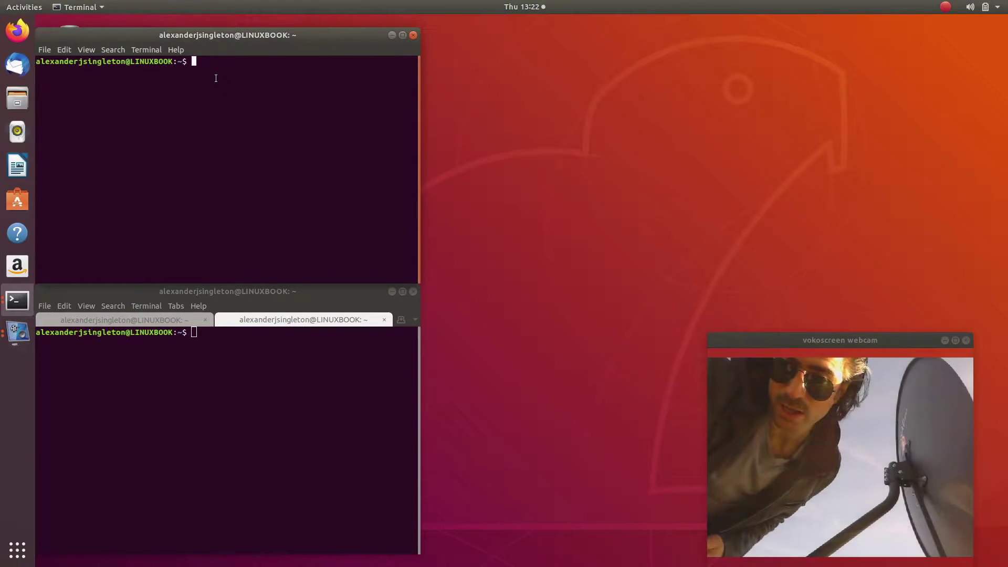
{"action": "type", "text": "blocksat-rx-gui -f 1266920000 --gain 30"}
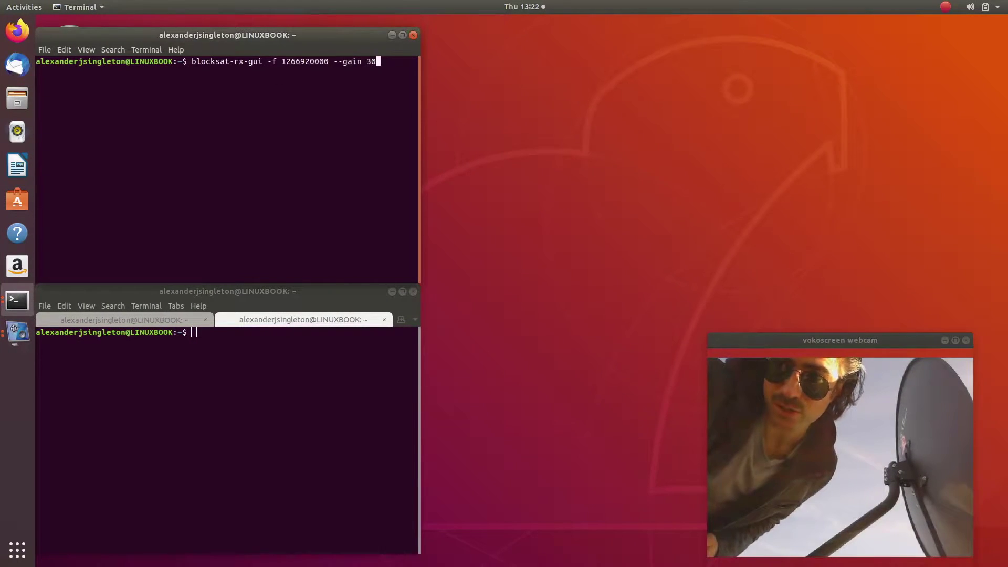
{"action": "key", "text": "Return"}
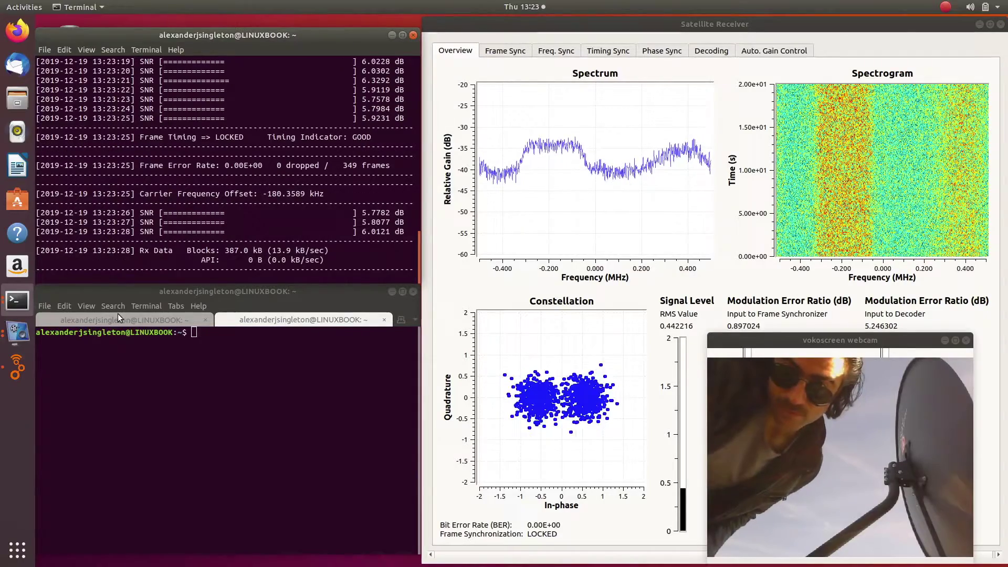
In the first lower tab, rerun bitcoind with -fecreaddevice=/tmp/blocksat/bitcoinfibre.
{"action": "left_click", "coordinate": [118, 314]}
{"action": "key", "text": "Up"}
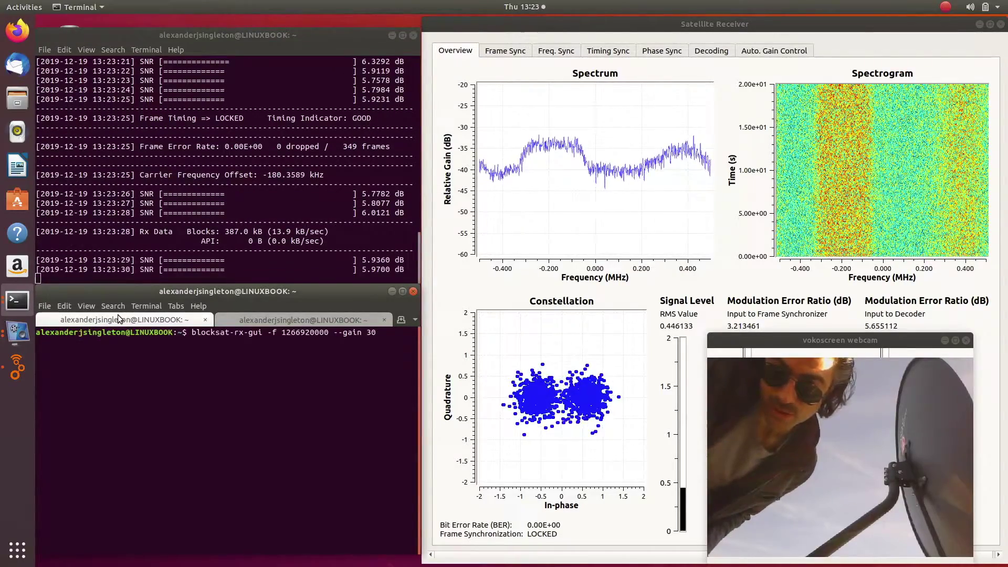
{"action": "key", "text": "Up"}
{"action": "key", "text": "Up"}
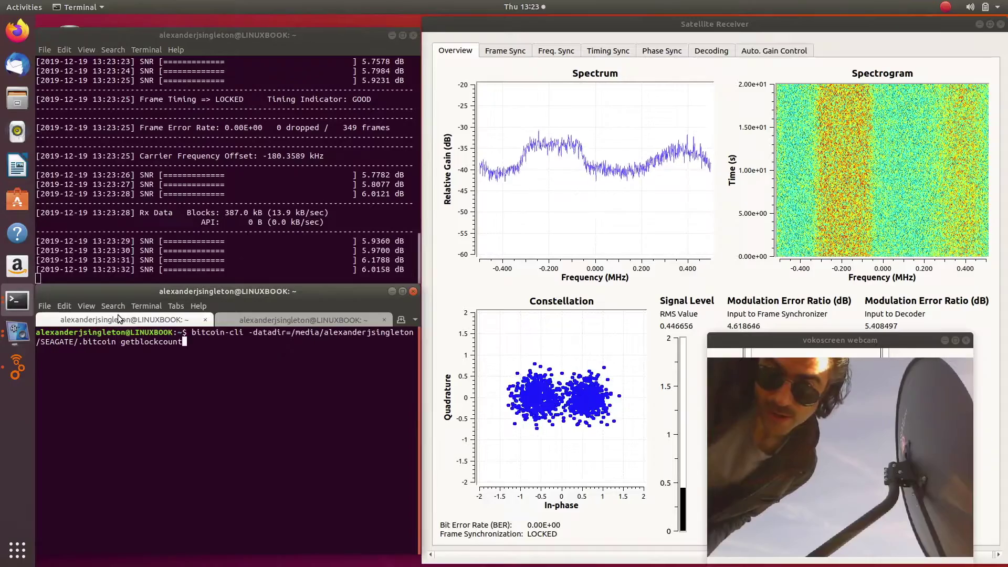
{"action": "key", "text": "Up"}
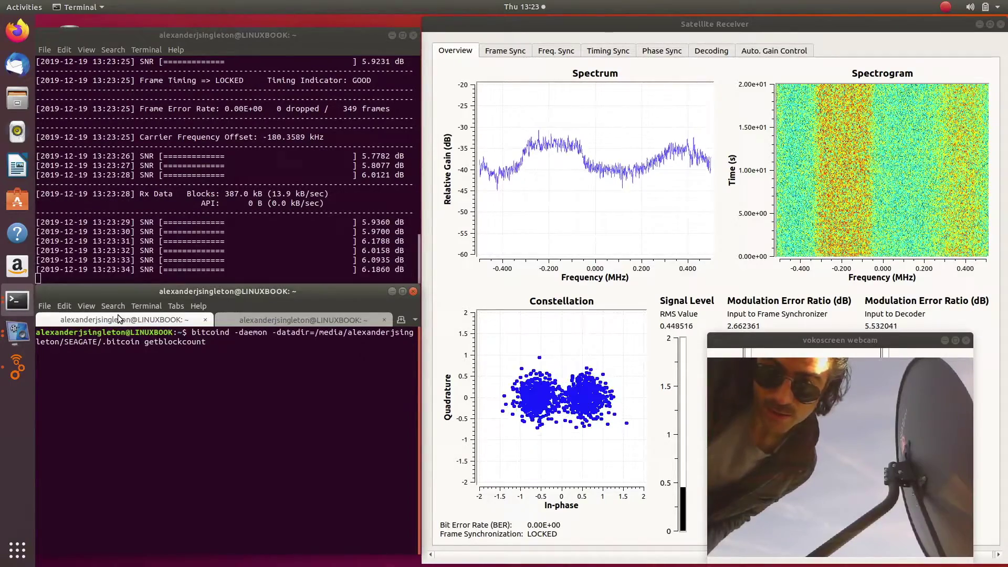
{"action": "key", "text": "Up"}
{"action": "key", "text": "Up"}
{"action": "key", "text": "Up"}
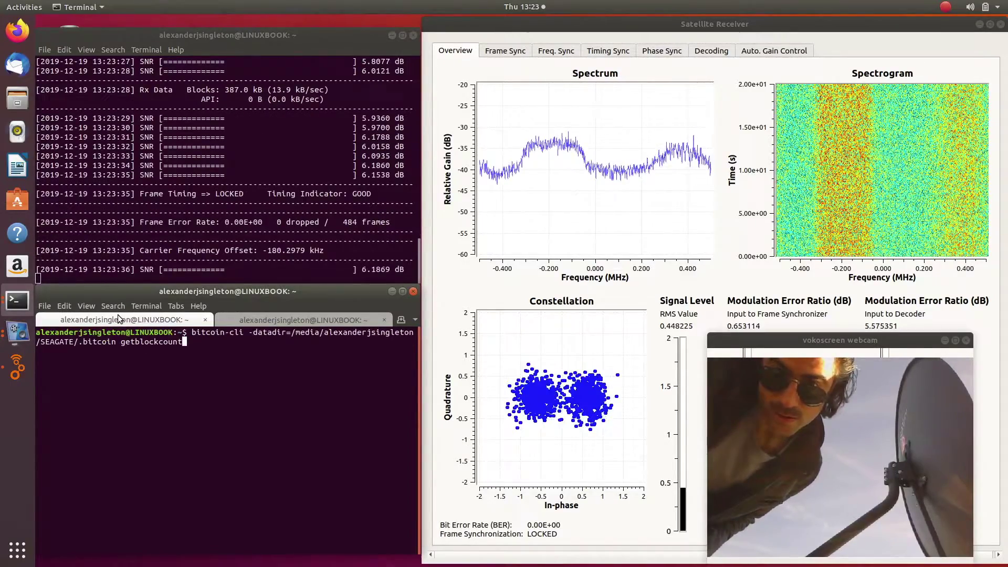
{"action": "key", "text": "Up"}
{"action": "key", "text": "Return"}
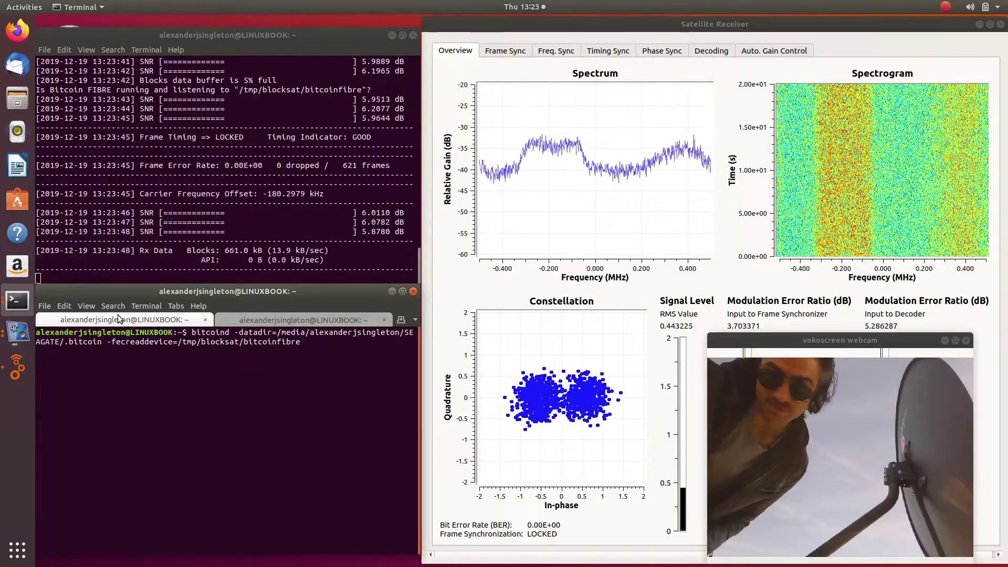
{"action": "key", "text": "Return"}
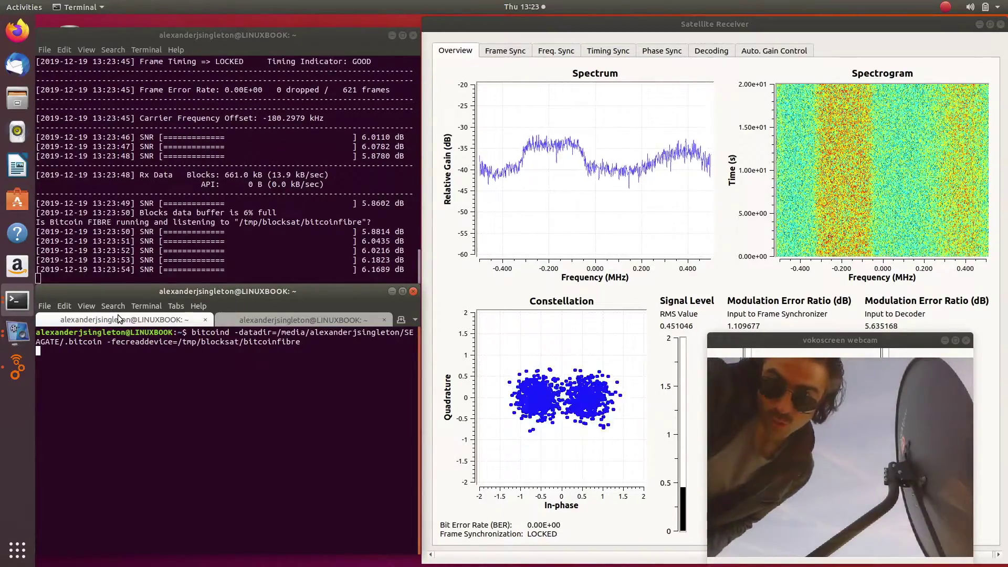
Rerun bitcoin-cli getblockcount in the second tab, get error -28, then return to bitcoind.
{"action": "left_click", "coordinate": [286, 320]}
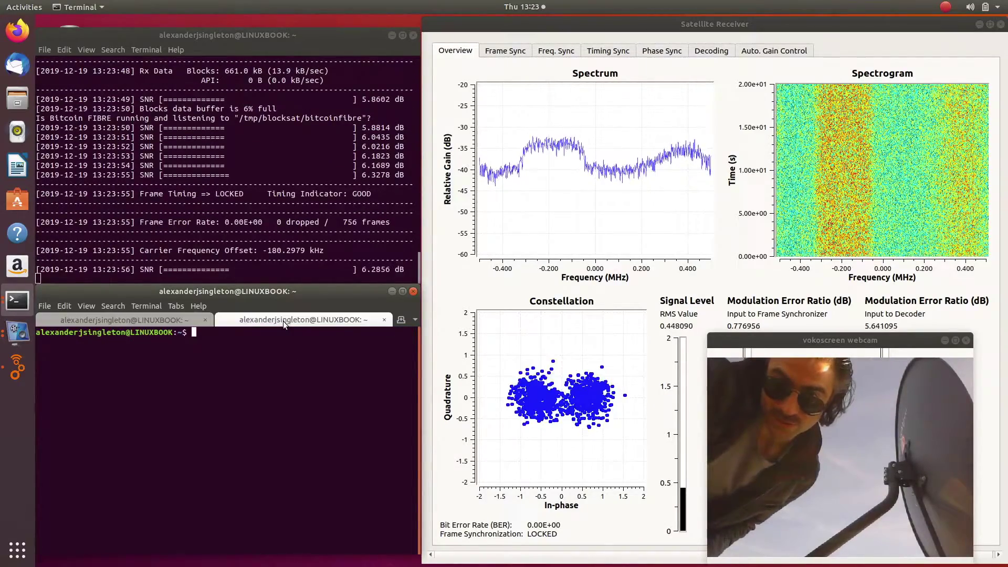
{"action": "key", "text": "Up"}
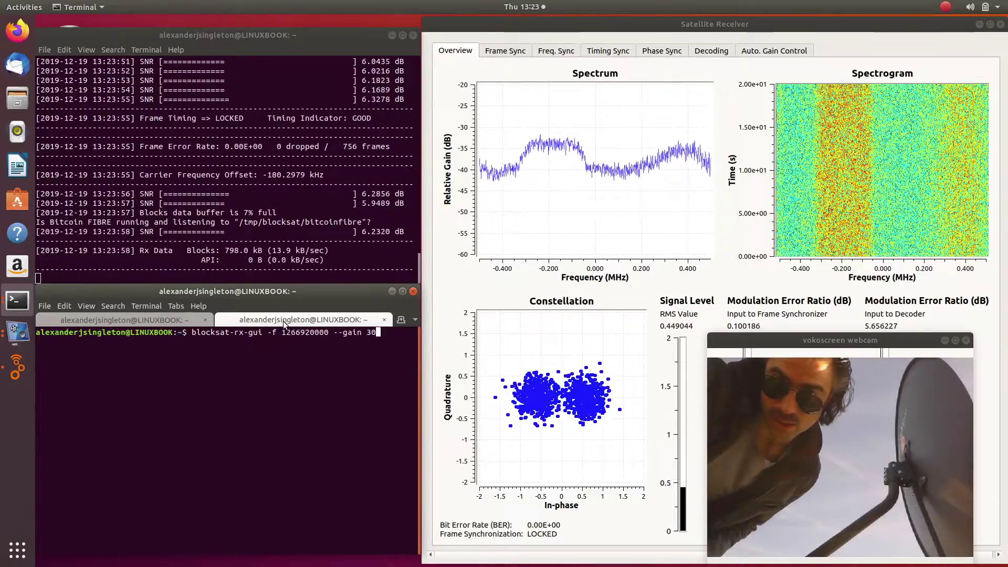
{"action": "key", "text": "Up"}
{"action": "key", "text": "Up"}
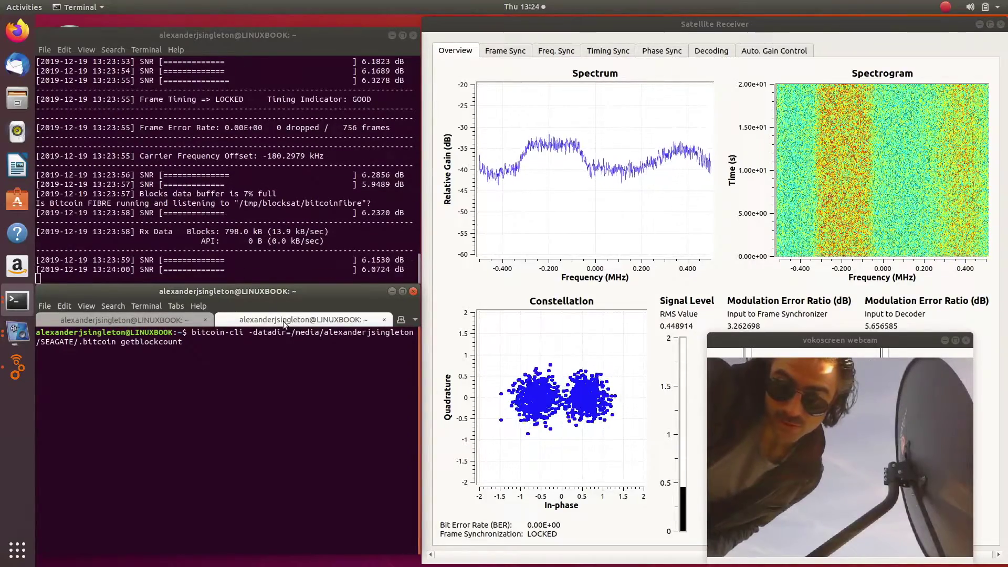
{"action": "key", "text": "Return"}
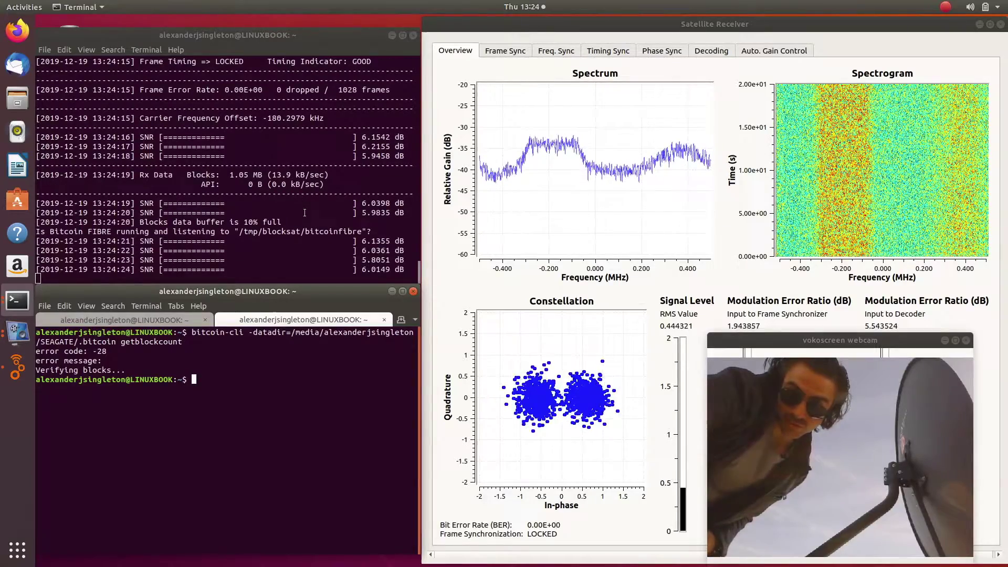
{"action": "left_click", "coordinate": [161, 320]}
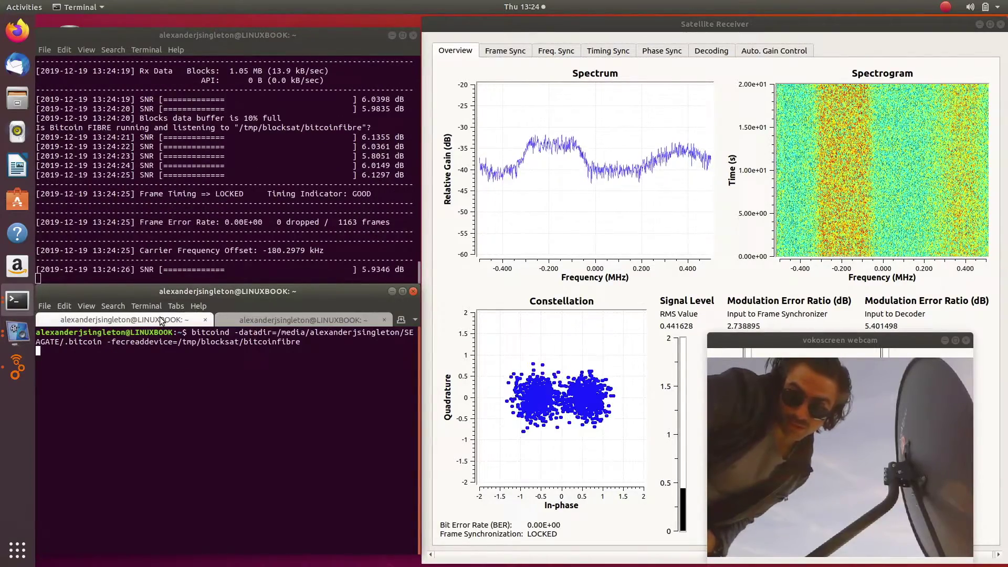
Return to the second lower tab showing the error -28 block count result.
{"action": "left_click", "coordinate": [264, 322]}
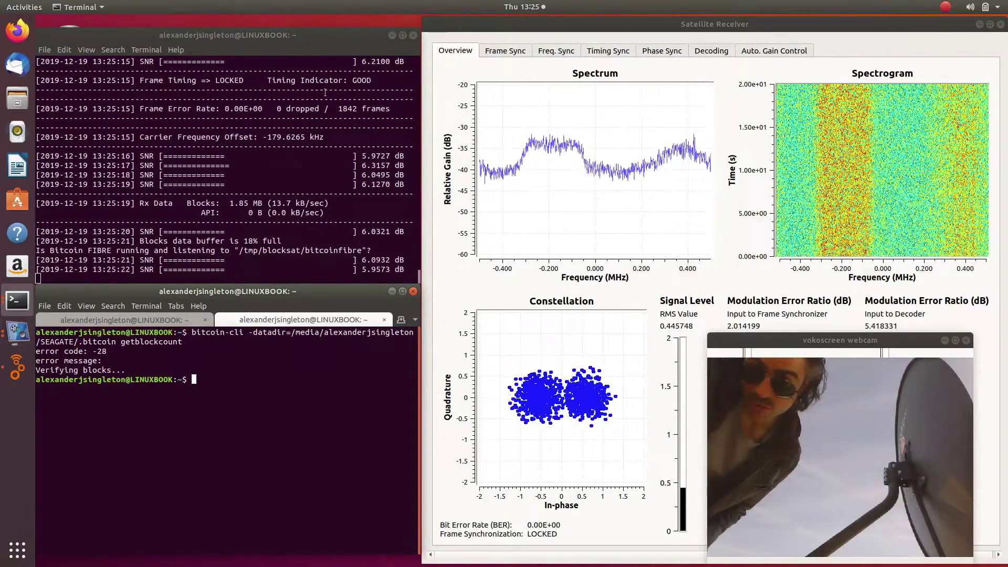
{"action": "left_click", "coordinate": [513, 52]}
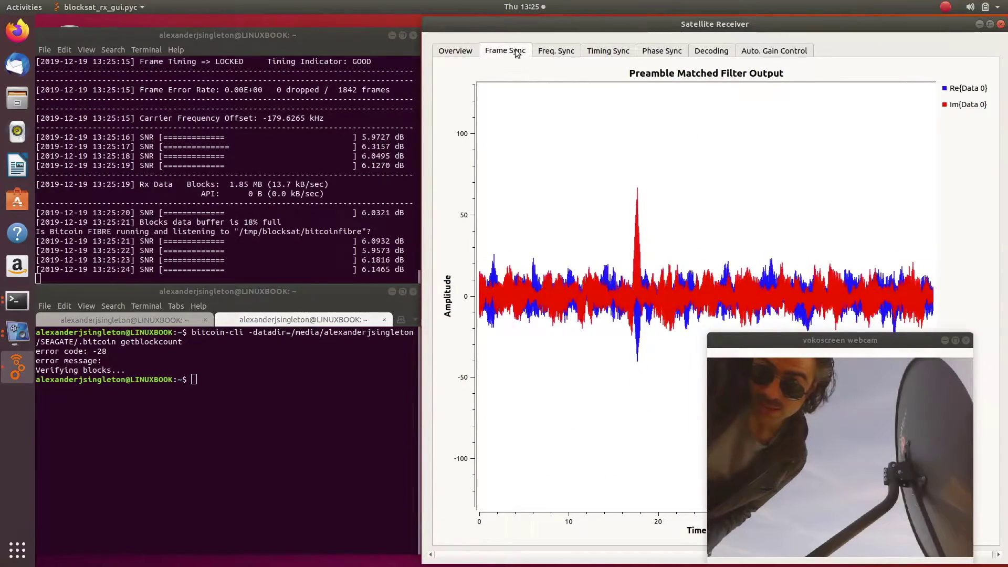
{"action": "left_click", "coordinate": [550, 53]}
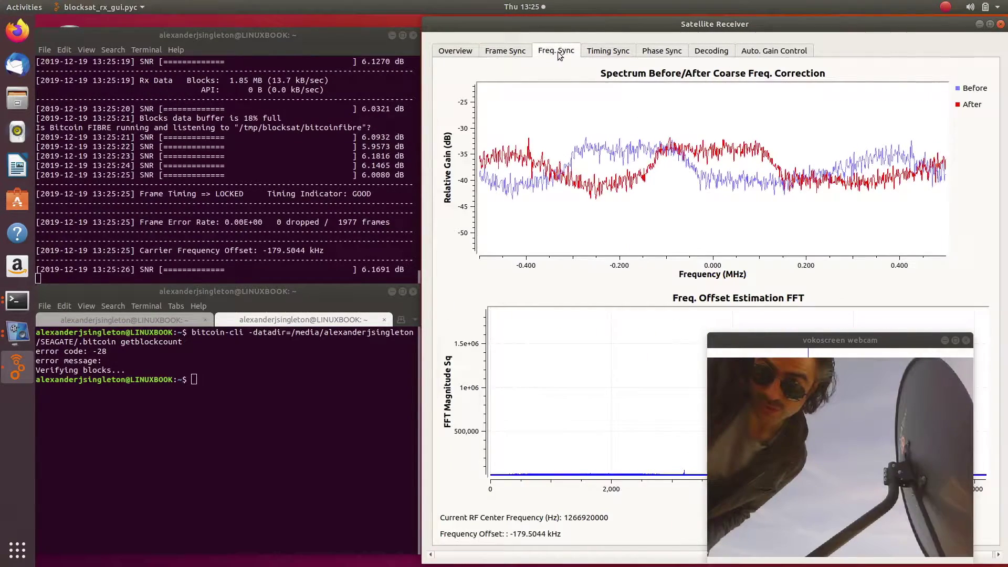
{"action": "left_click", "coordinate": [609, 51]}
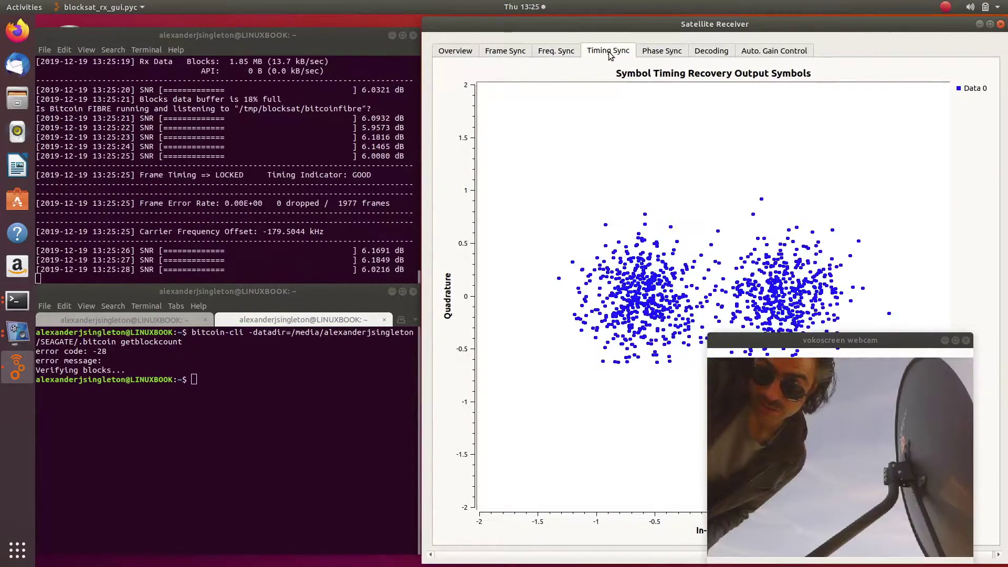
{"action": "left_click", "coordinate": [657, 53]}
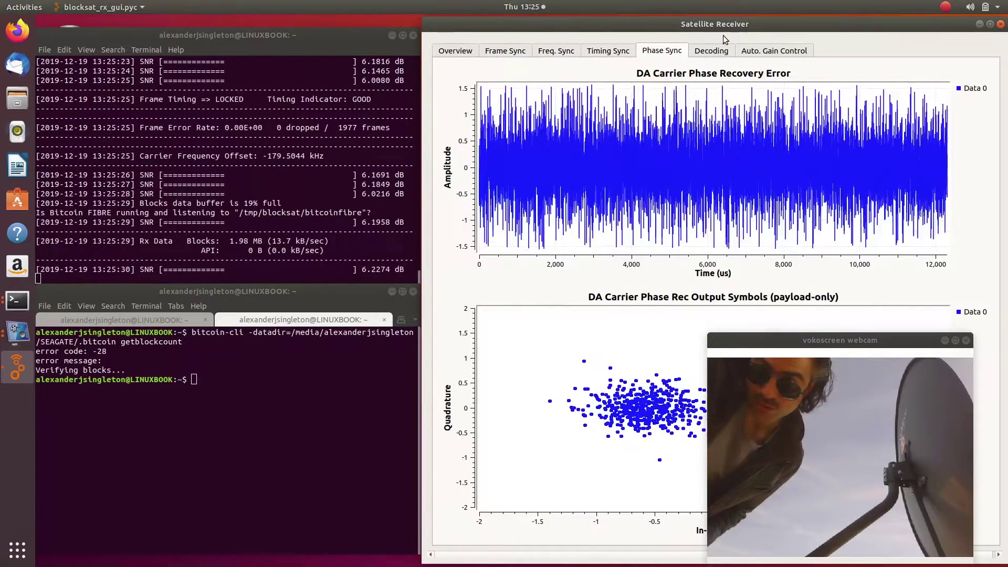
{"action": "left_click", "coordinate": [713, 51]}
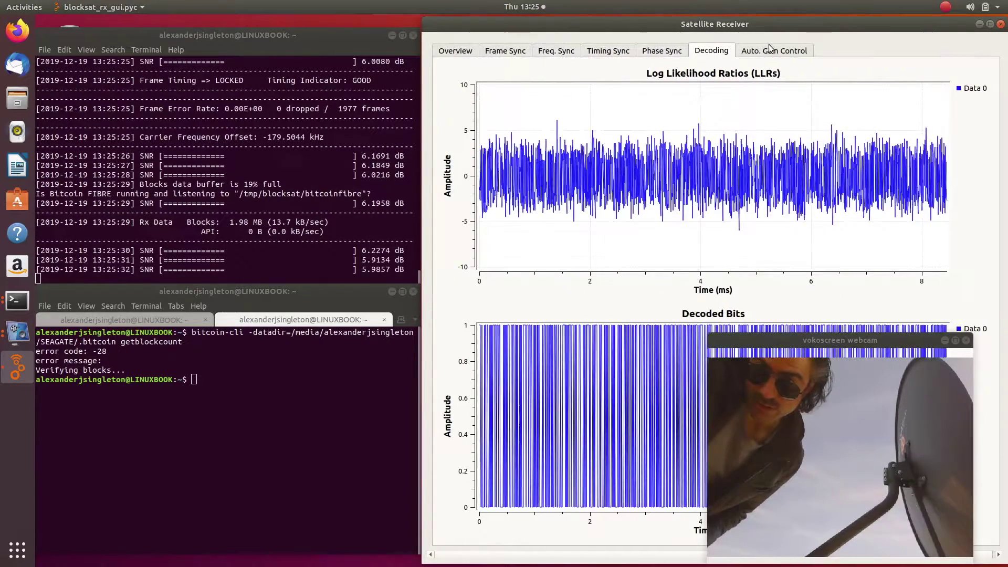
{"action": "left_click", "coordinate": [769, 48]}
{"action": "left_click", "coordinate": [695, 52]}
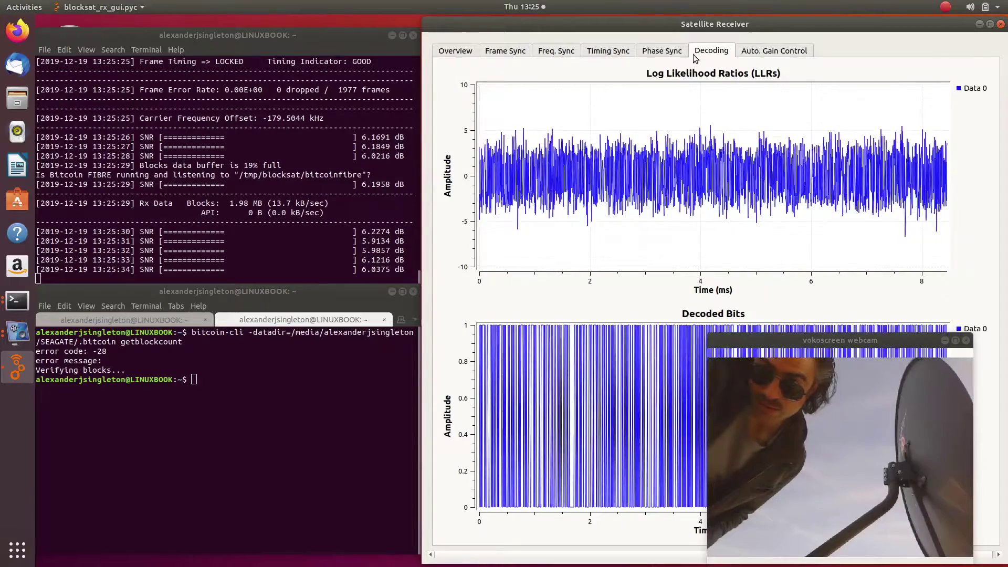
{"action": "left_click", "coordinate": [618, 52]}
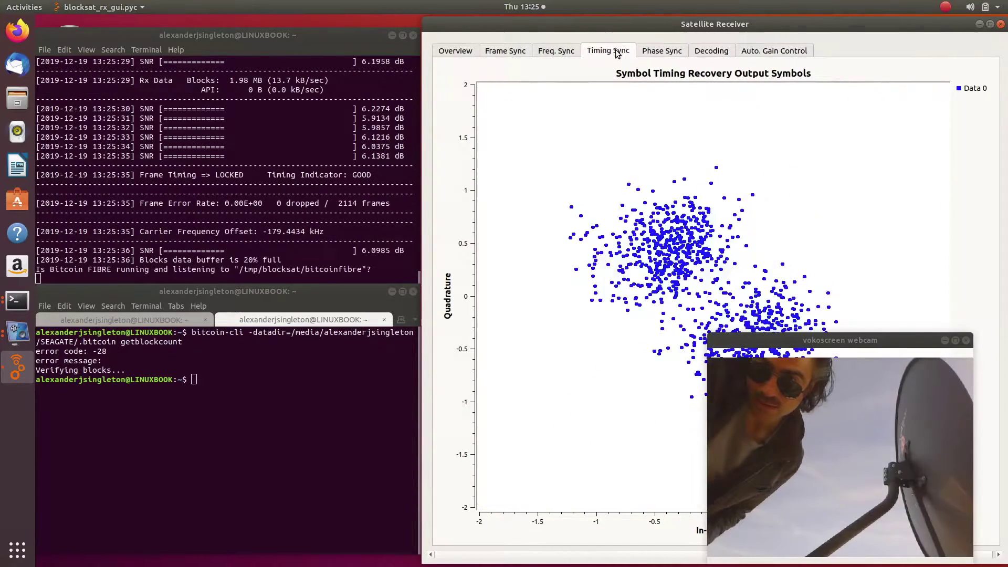
{"action": "left_click", "coordinate": [556, 50]}
{"action": "left_click", "coordinate": [509, 52]}
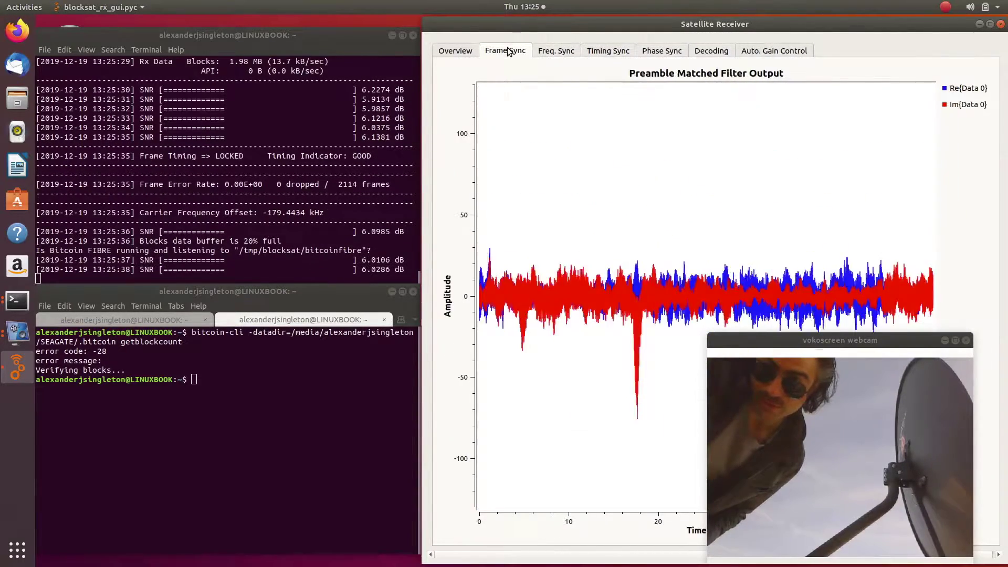
{"action": "left_click", "coordinate": [454, 52]}
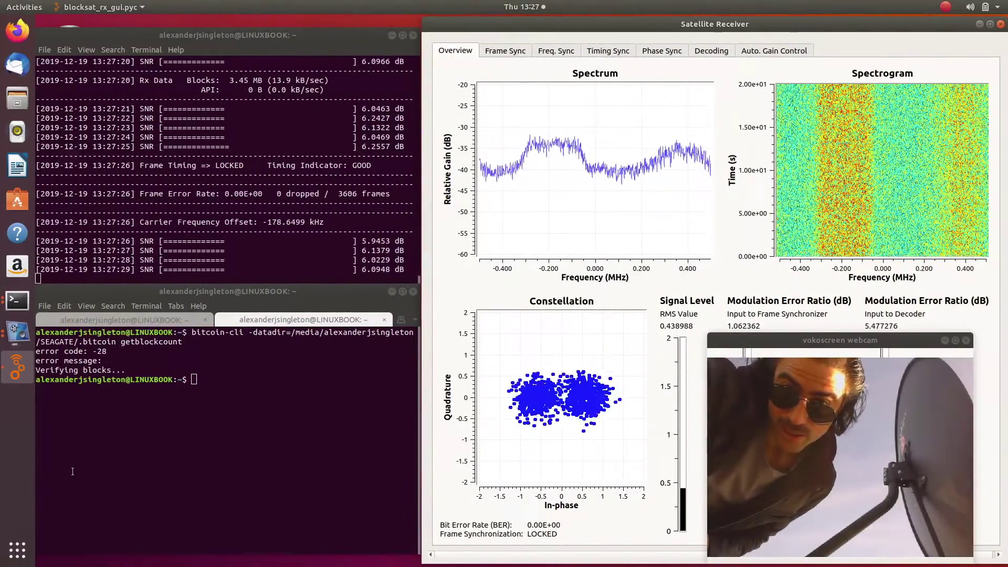
Rerun getblockcount and highlight the returned height 608678.
{"action": "key", "text": "Up"}
{"action": "key", "text": "Return"}
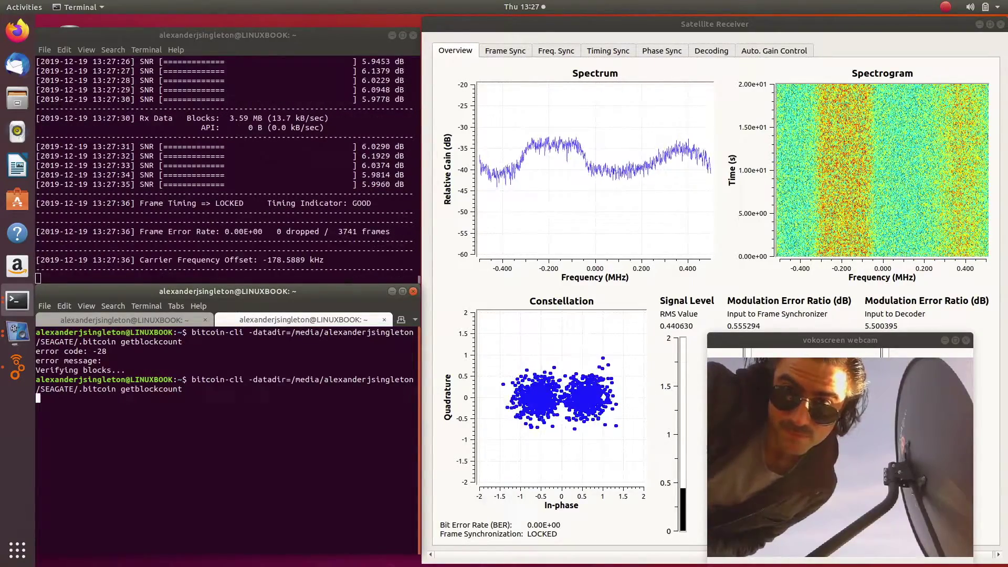
{"action": "key", "text": "Return"}
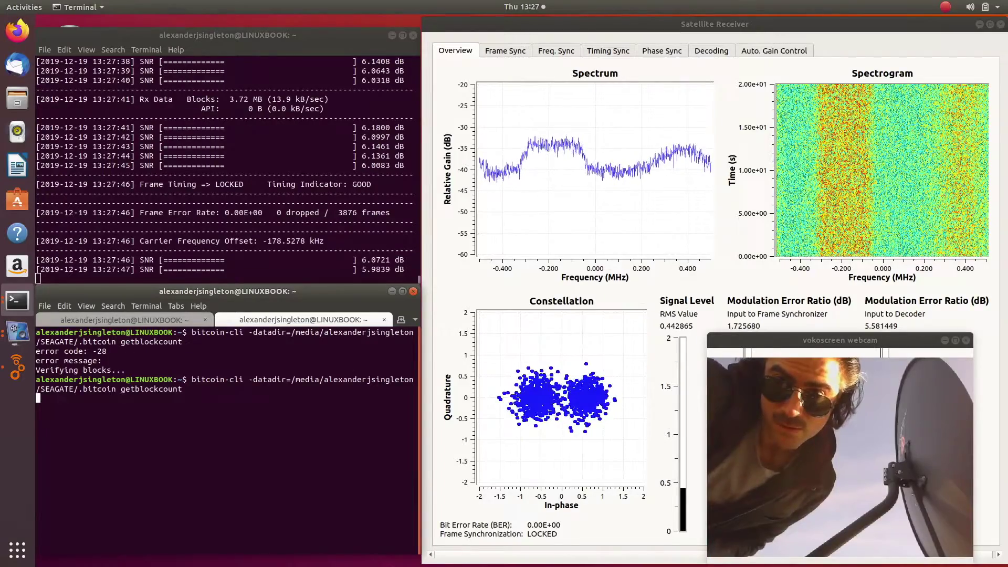
{"action": "left_click_drag", "start_coordinate": [47, 399], "coordinate": [59, 389]}
{"action": "left_click", "coordinate": [59, 389]}
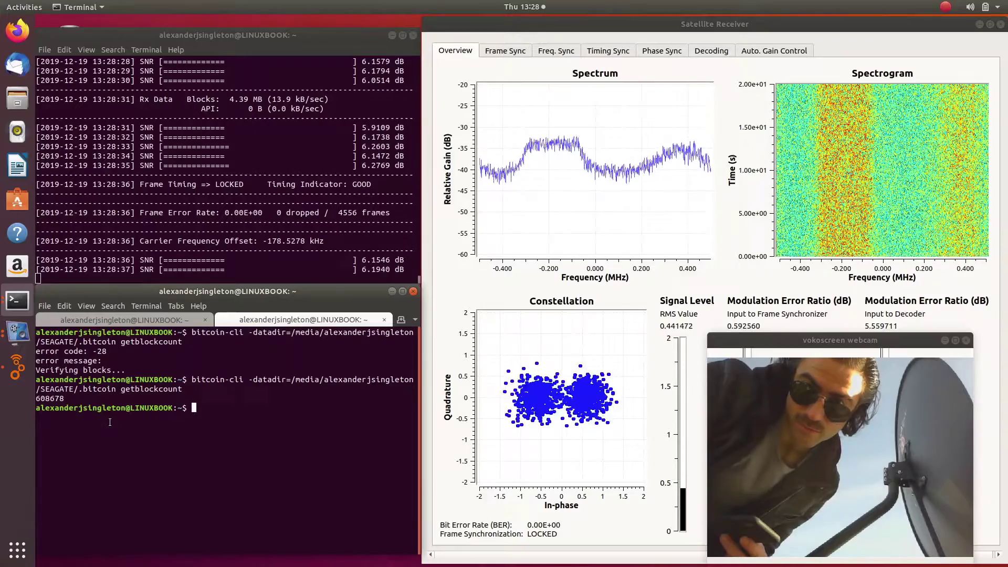
Rerun getblockcount to see the height rise to 608690.
{"action": "key", "text": "Up"}
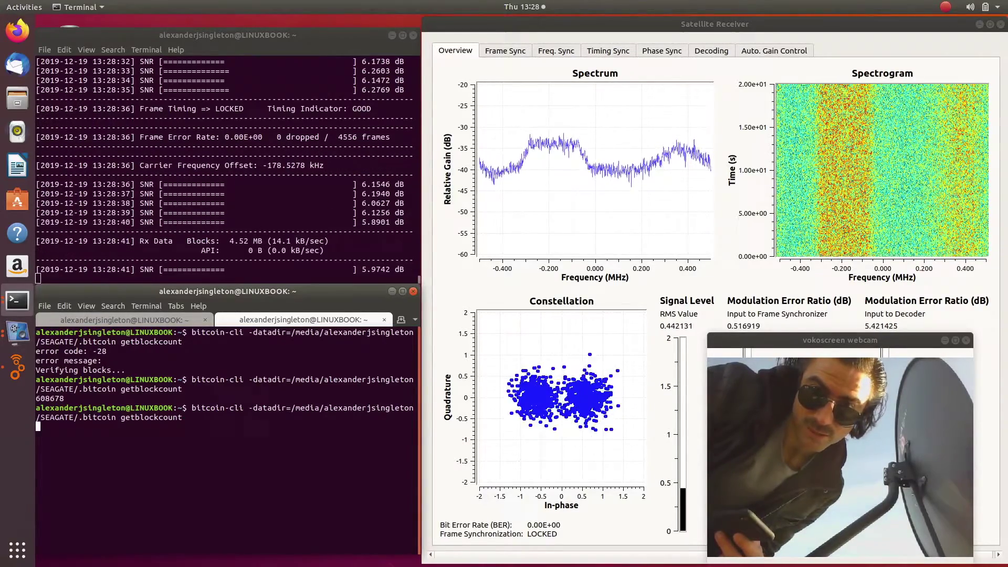
{"action": "key", "text": "Return"}
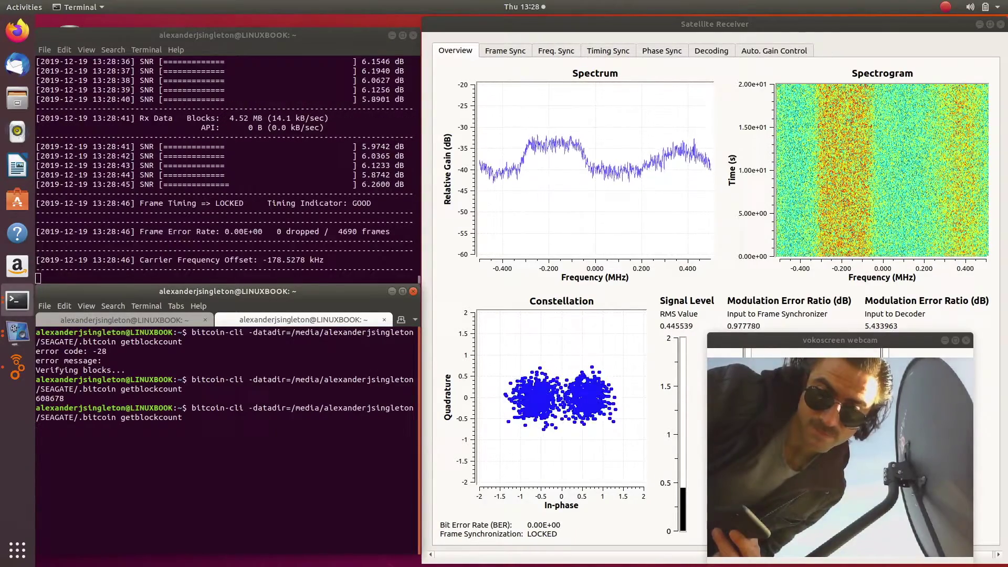
{"action": "key", "text": "Return"}
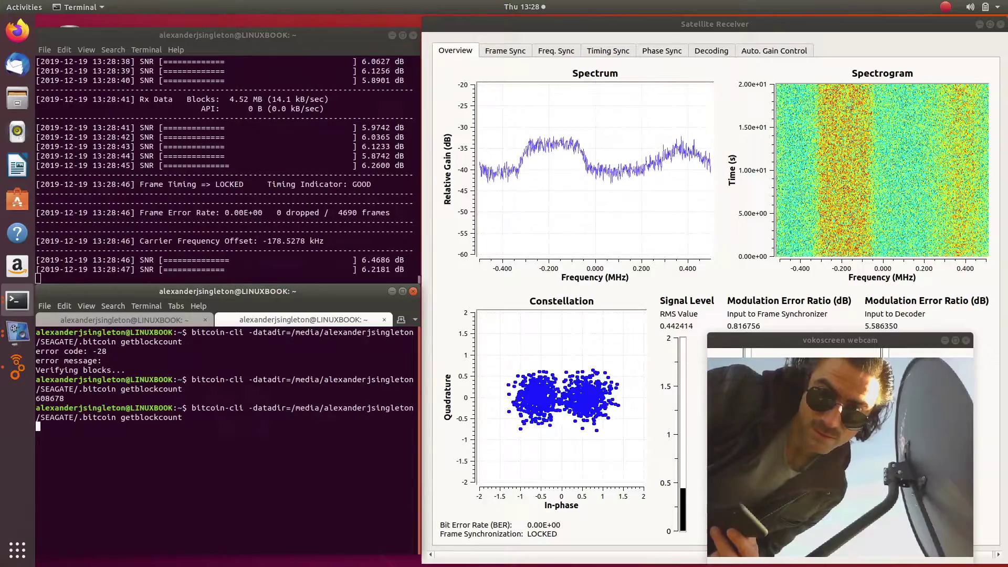